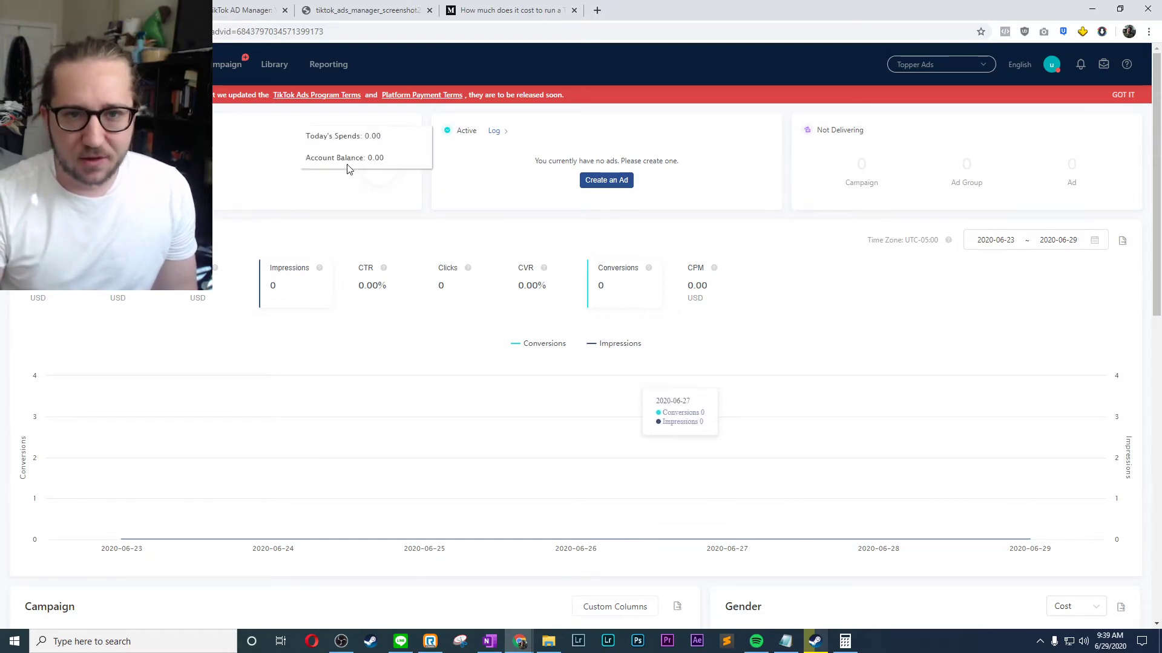
View the campaign list, open the library's Event page, dismiss the account settings tip and examine the Website Pixel option.
{"action": "left_click", "coordinate": [229, 68]}
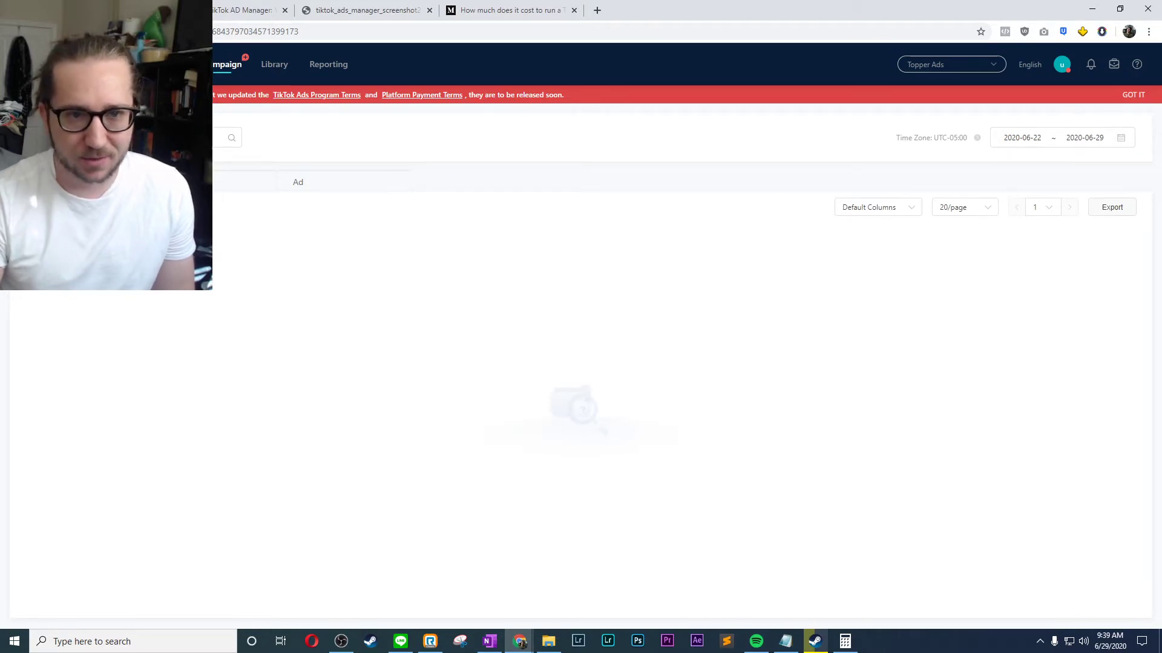
{"action": "mouse_move", "coordinate": [270, 72]}
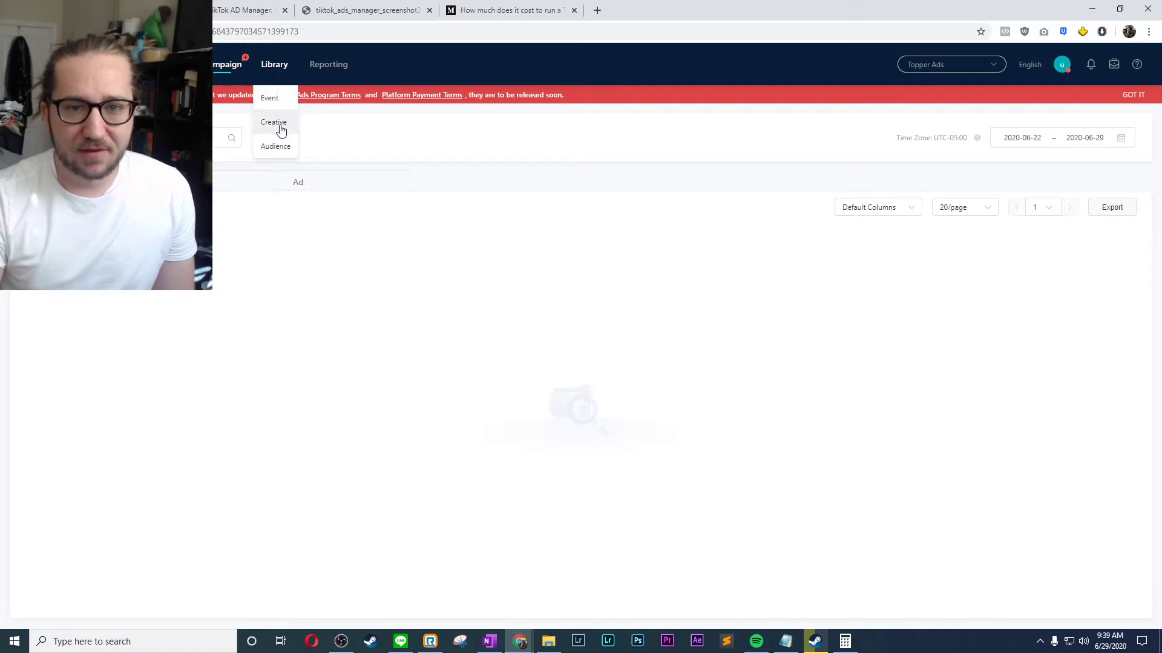
{"action": "left_click", "coordinate": [280, 103]}
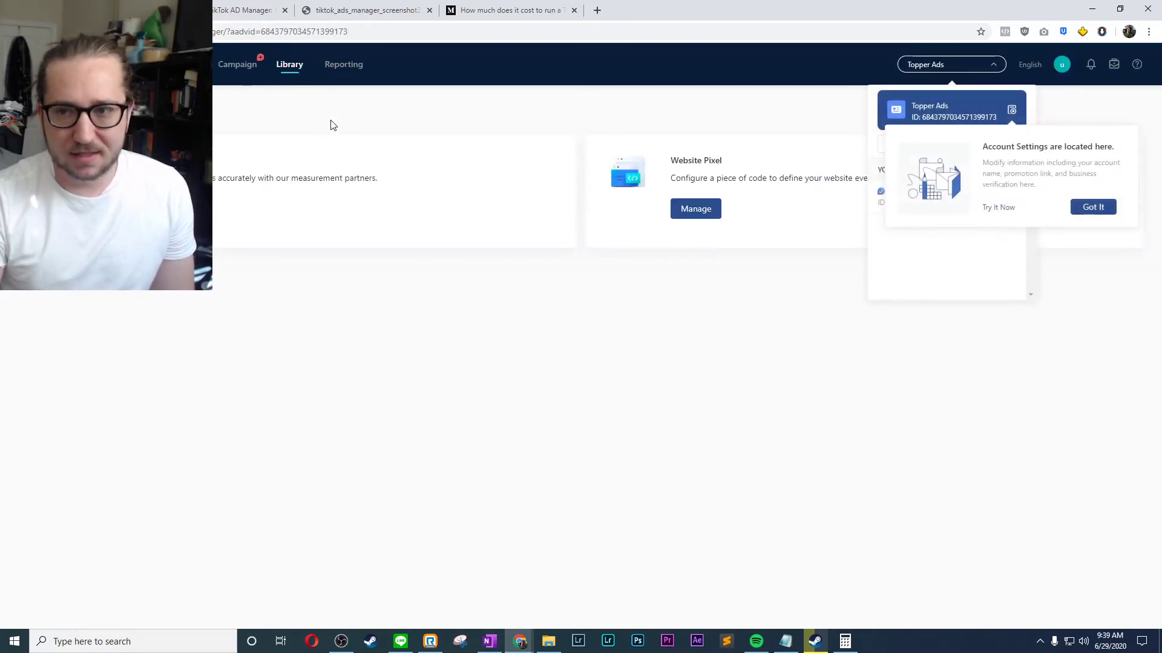
{"action": "left_click", "coordinate": [1089, 208]}
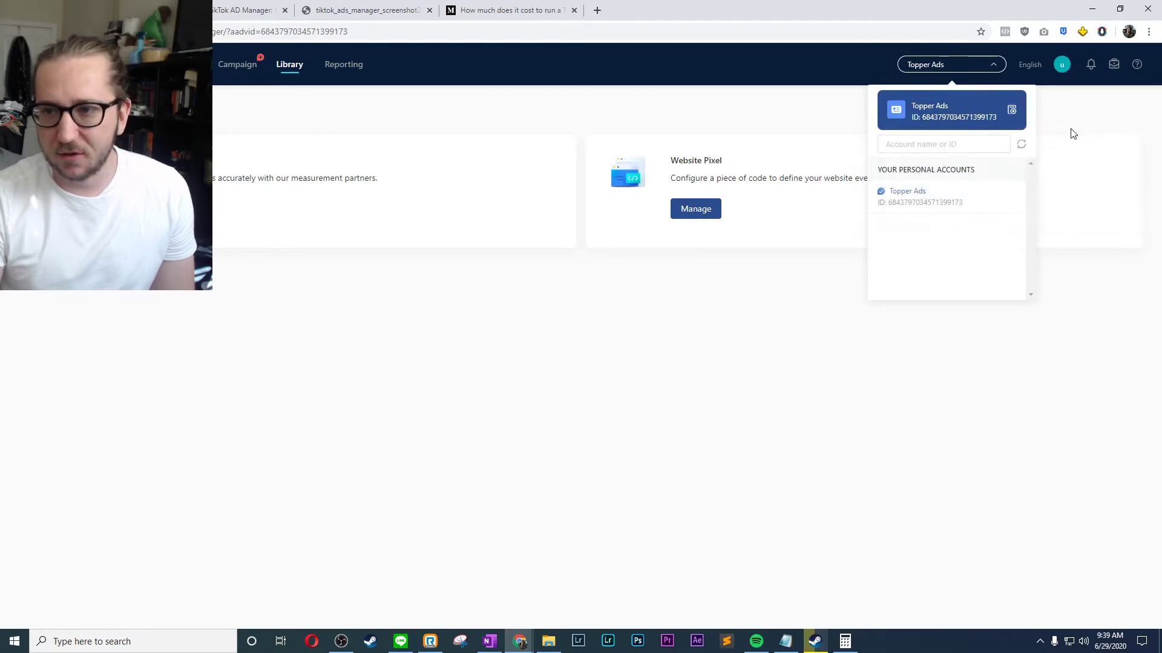
{"action": "left_click", "coordinate": [766, 123]}
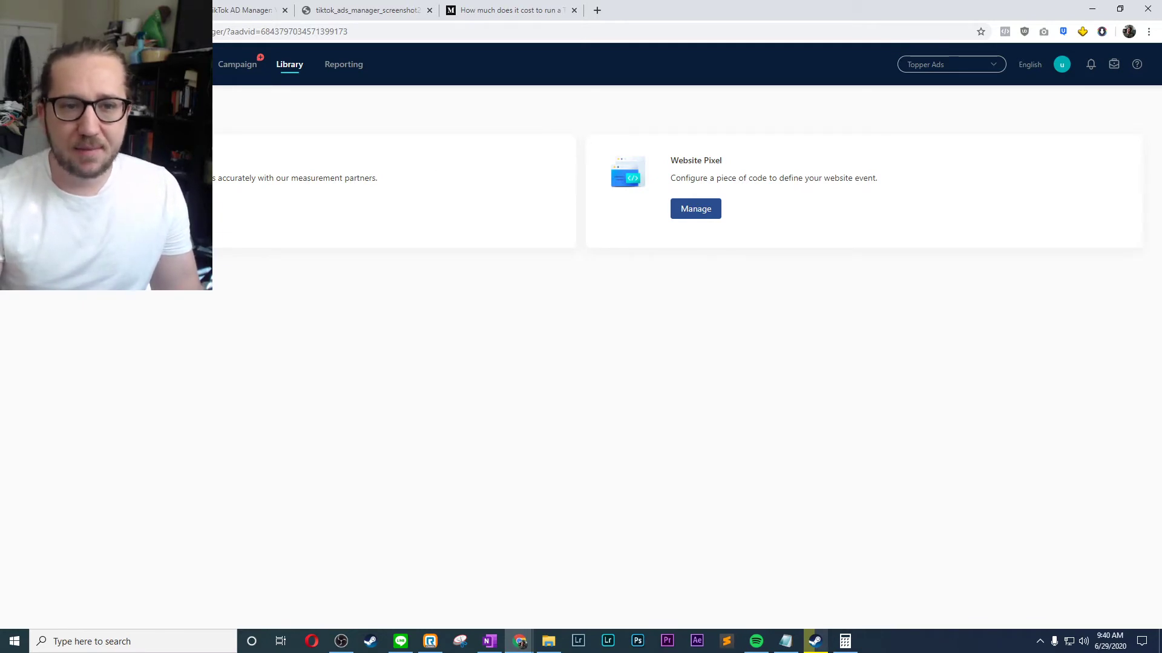
{"action": "left_click_drag", "start_coordinate": [673, 161], "coordinate": [736, 166]}
{"action": "left_click", "coordinate": [736, 166]}
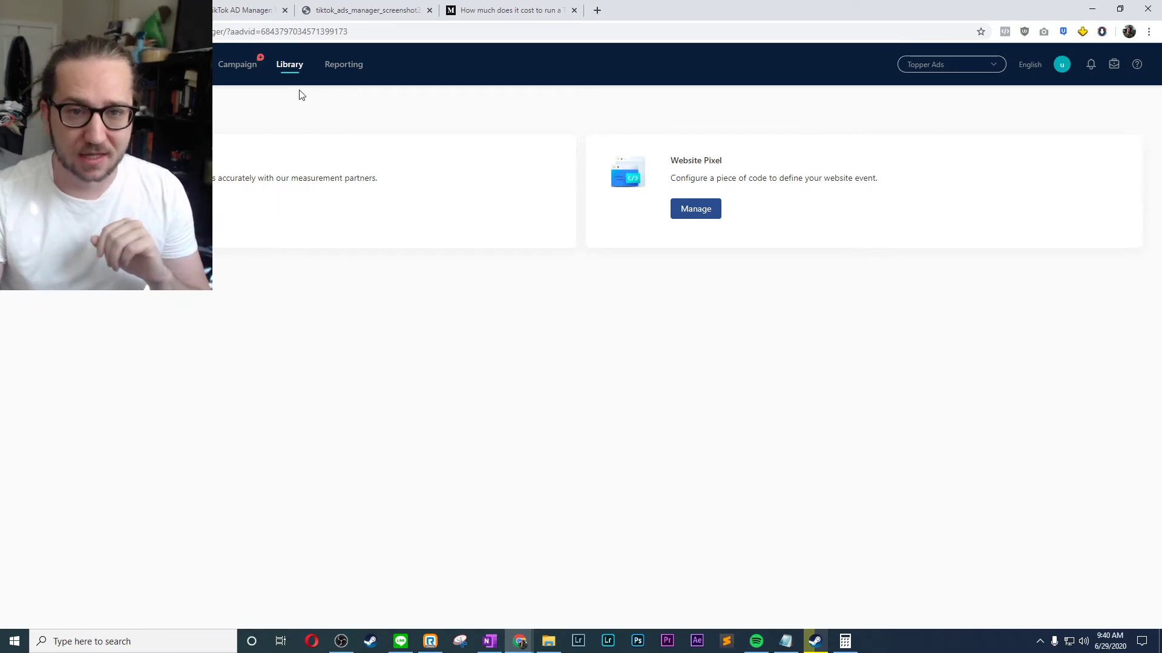
Open the custom report builder, examine its Targeting dimensions and leave the report without saving.
{"action": "mouse_move", "coordinate": [291, 71]}
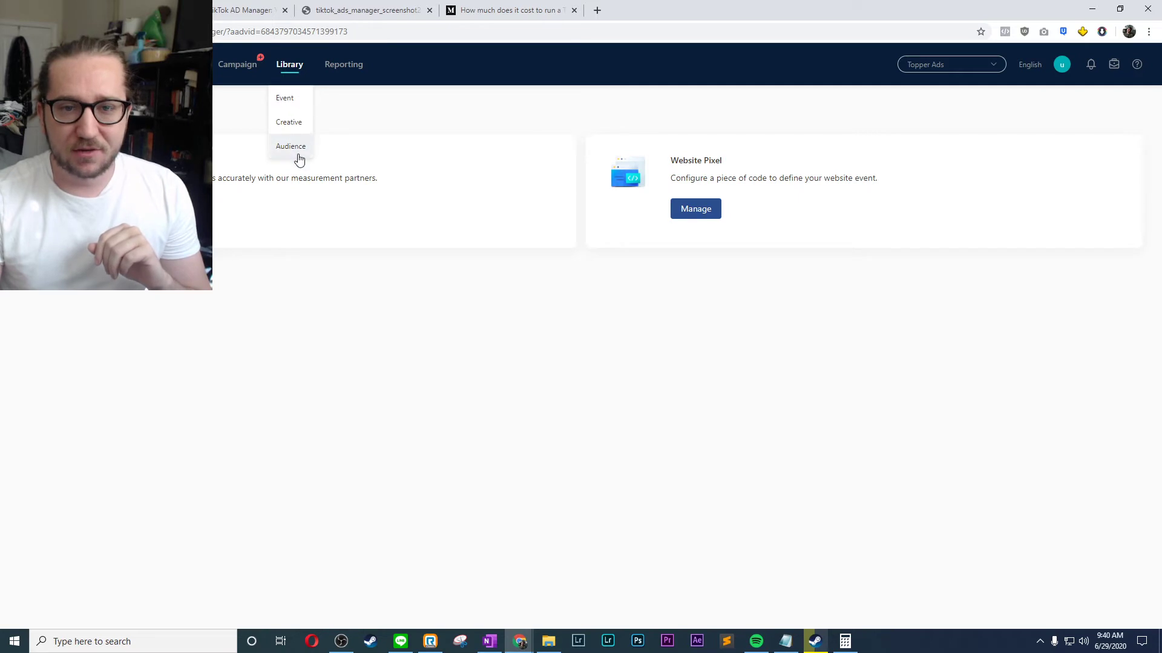
{"action": "left_click", "coordinate": [341, 74]}
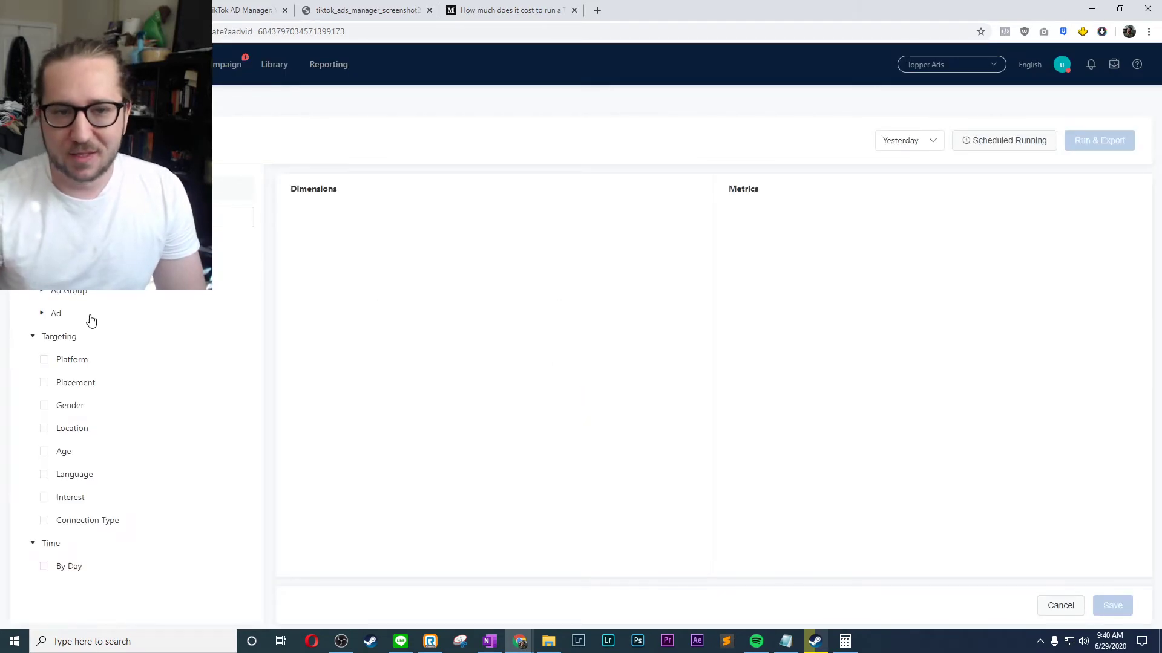
{"action": "left_click", "coordinate": [33, 336]}
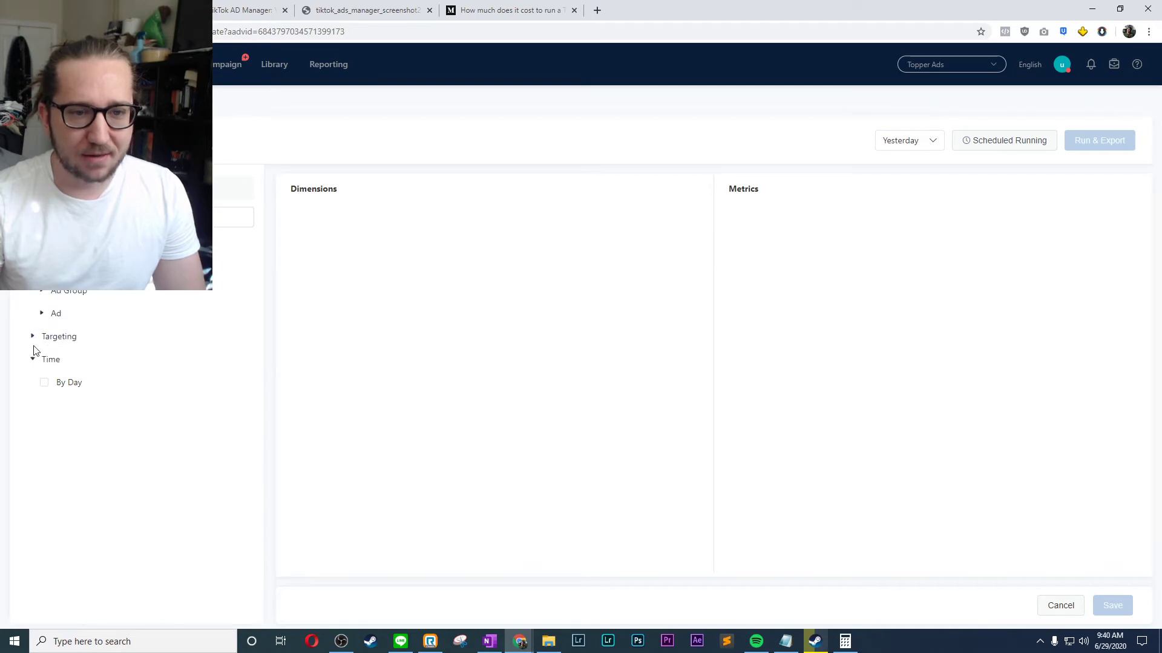
{"action": "left_click", "coordinate": [33, 336]}
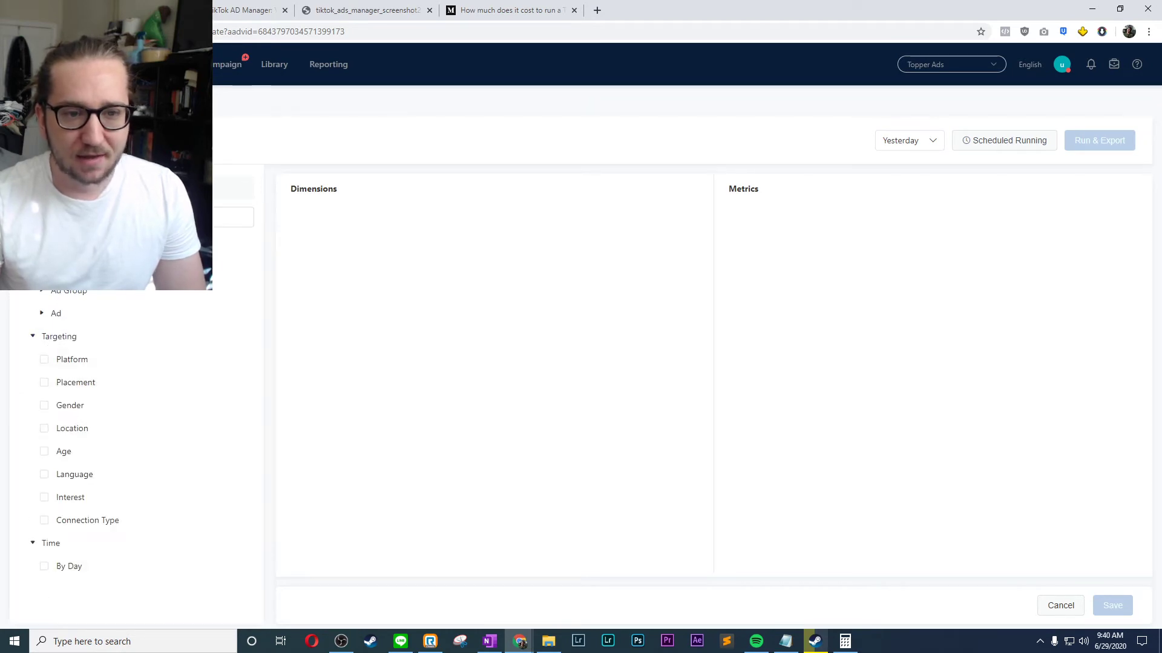
{"action": "scroll", "coordinate": [36, 327], "scroll_direction": "down", "scroll_amount": 1}
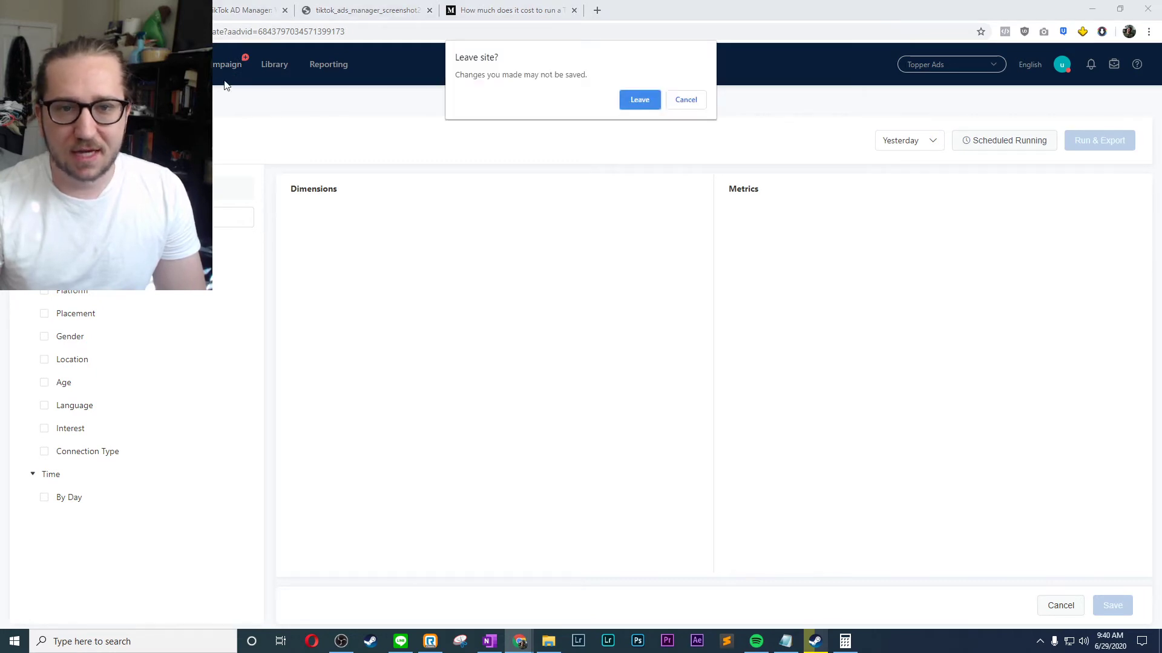
{"action": "left_click", "coordinate": [639, 100]}
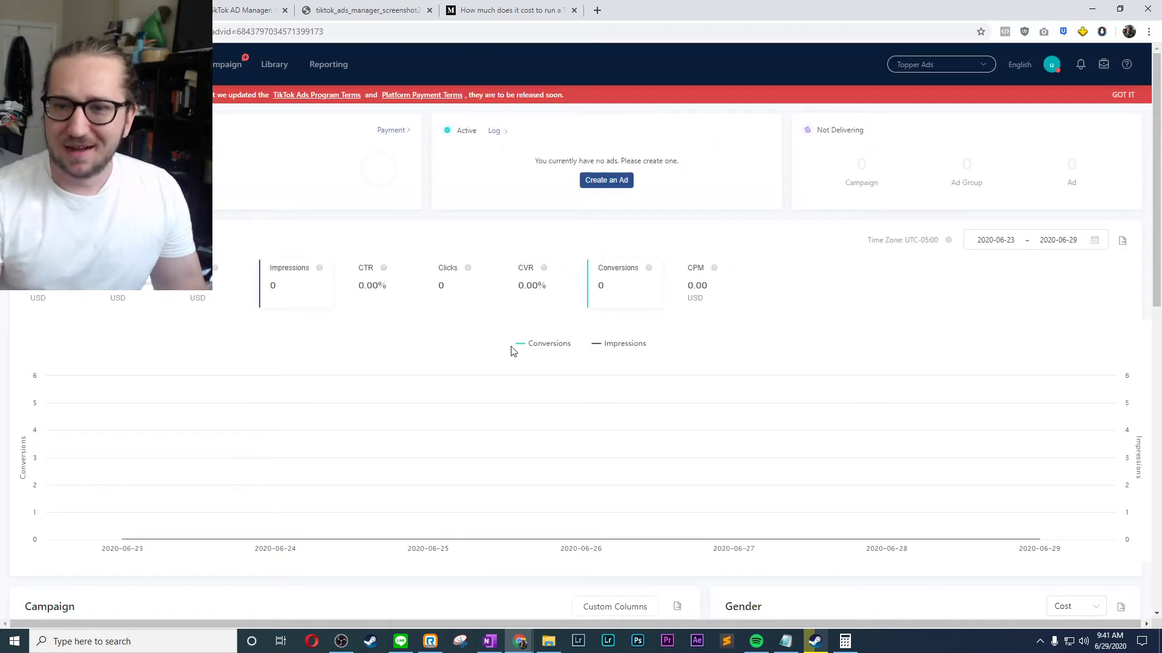
Examine the dashboard's performance metrics and its Gender, Placements, Operating System and Dayparting sections.
{"action": "scroll", "coordinate": [399, 326], "scroll_direction": "down", "scroll_amount": 3}
{"action": "scroll", "coordinate": [401, 325], "scroll_direction": "up", "scroll_amount": 4}
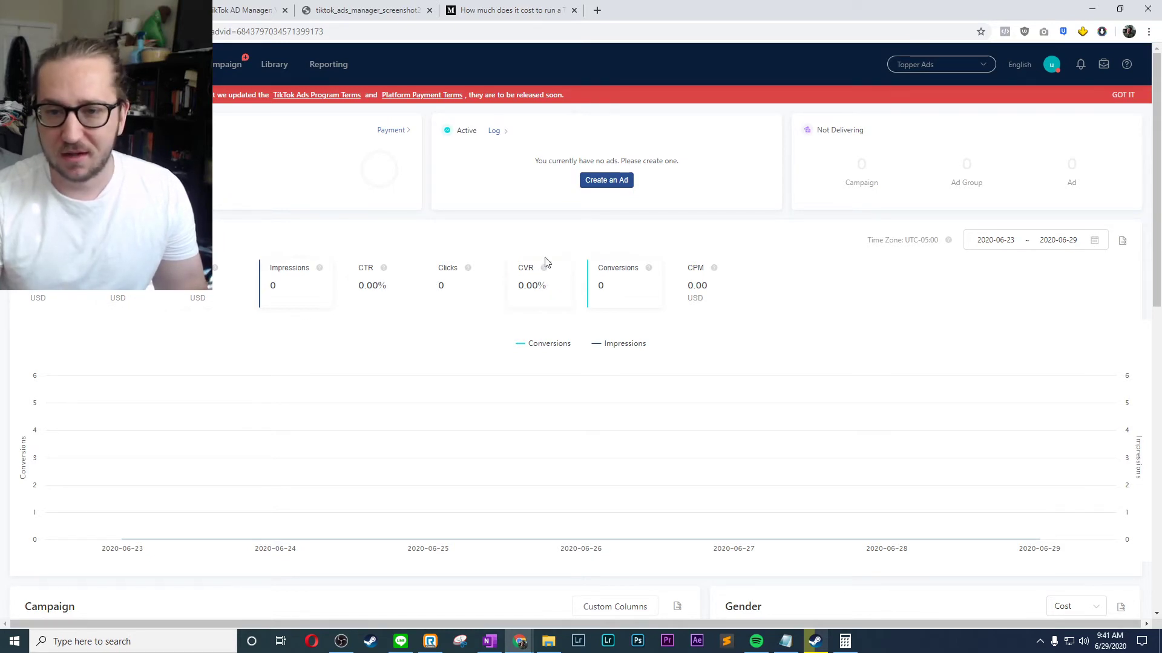
{"action": "mouse_move", "coordinate": [542, 270]}
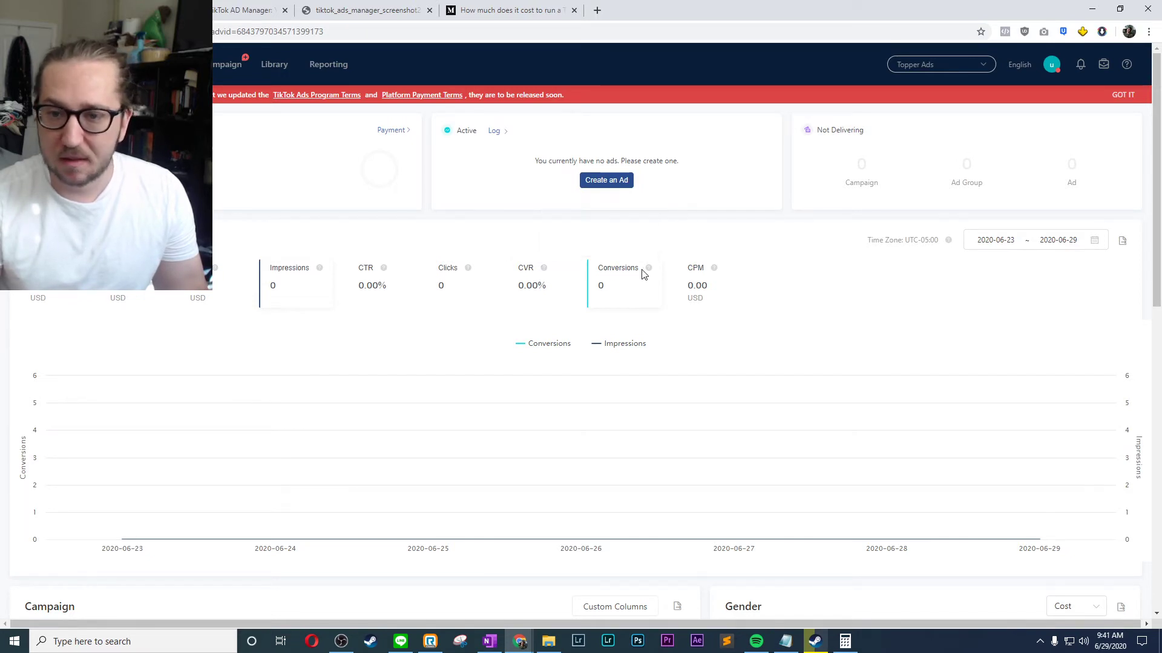
{"action": "scroll", "coordinate": [930, 294], "scroll_direction": "down", "scroll_amount": 3}
{"action": "scroll", "coordinate": [962, 329], "scroll_direction": "down", "scroll_amount": 5}
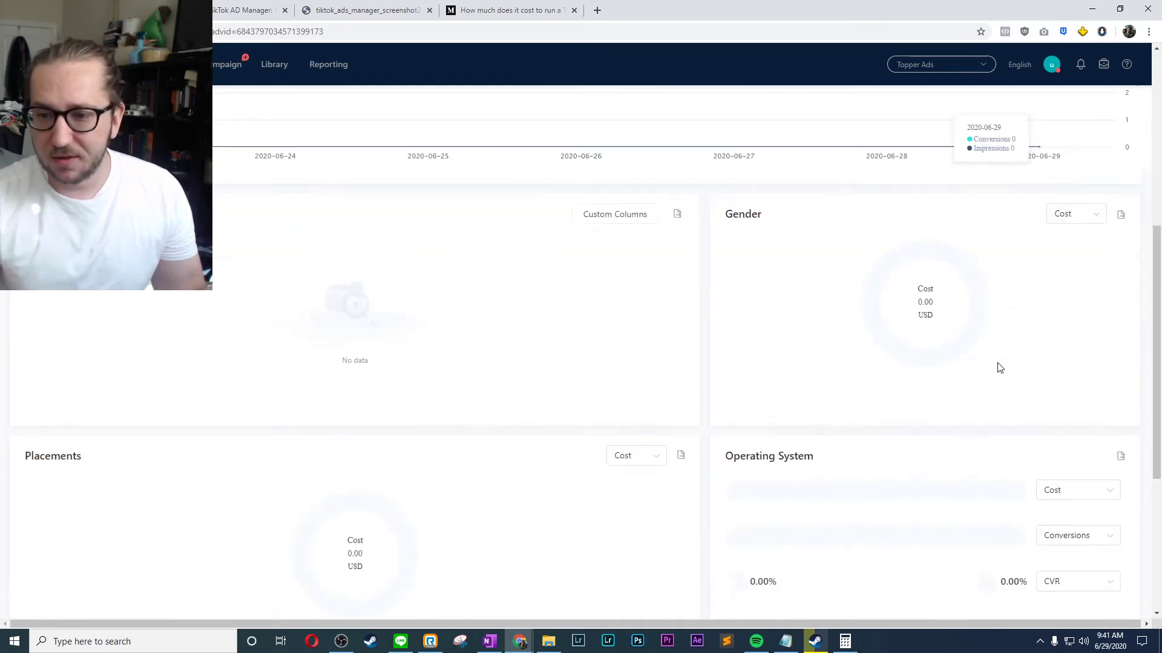
{"action": "scroll", "coordinate": [228, 396], "scroll_direction": "down", "scroll_amount": 1}
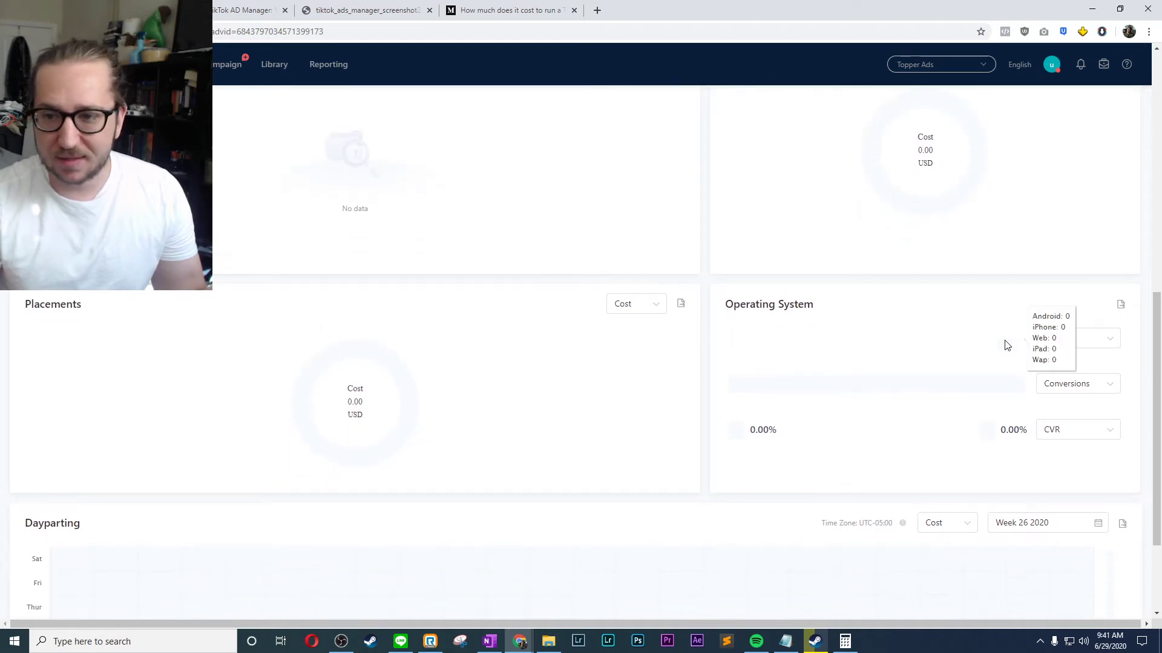
{"action": "scroll", "coordinate": [1006, 342], "scroll_direction": "down", "scroll_amount": 2}
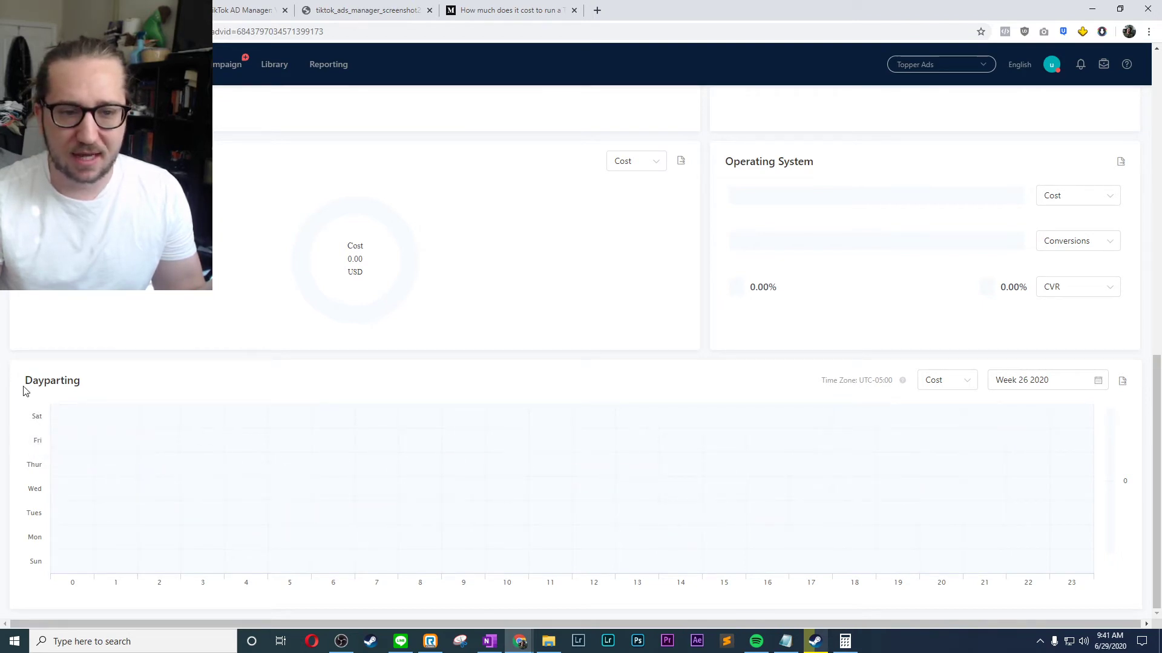
{"action": "mouse_move", "coordinate": [80, 383]}
{"action": "left_mouse_down"}
{"action": "mouse_move", "coordinate": [56, 385]}
{"action": "mouse_move", "coordinate": [71, 385]}
{"action": "left_mouse_up"}
{"action": "left_click", "coordinate": [67, 385]}
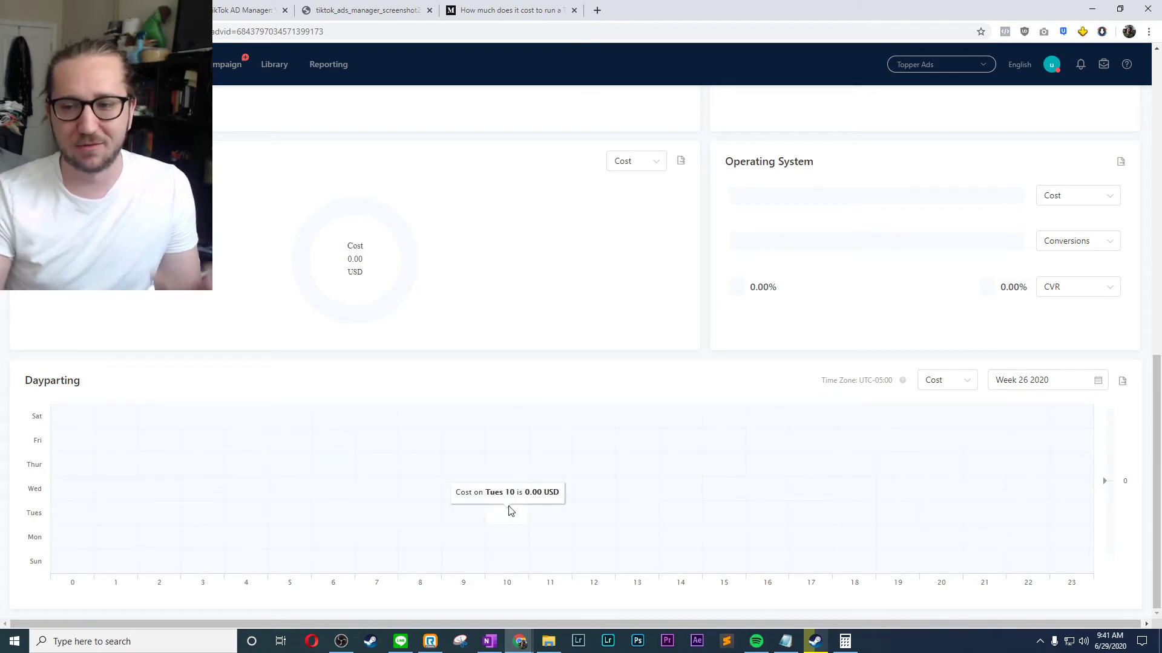
{"action": "scroll", "coordinate": [510, 508], "scroll_direction": "up", "scroll_amount": 15}
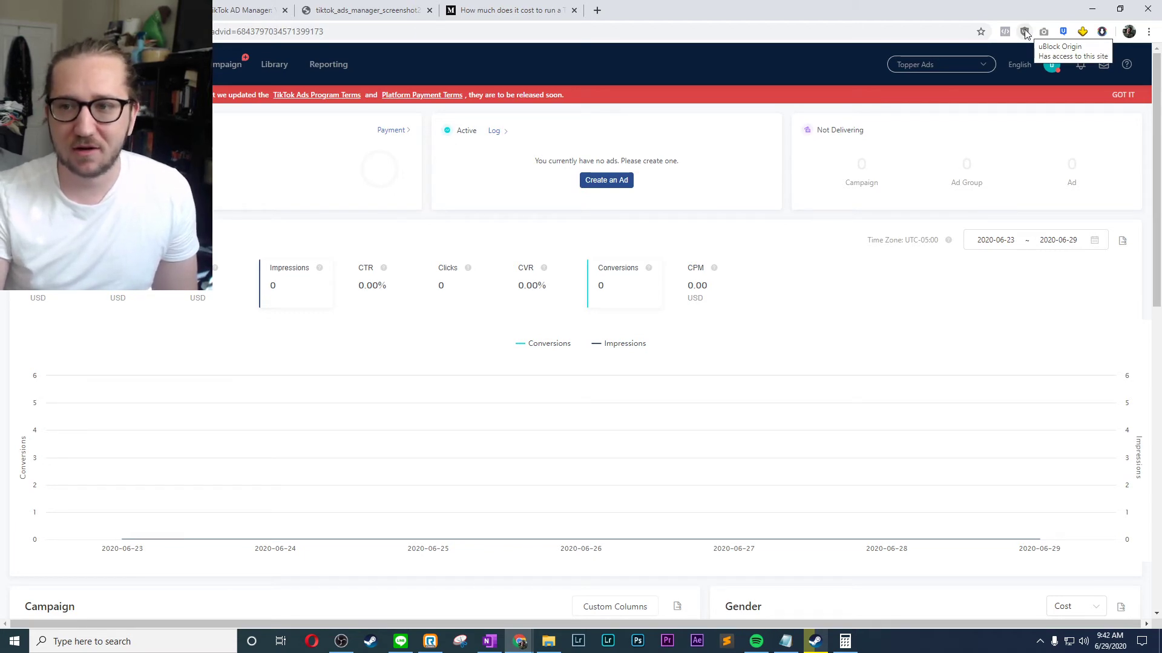
Check the ad account list, open the notification center and look through all notifications.
{"action": "left_click", "coordinate": [940, 71]}
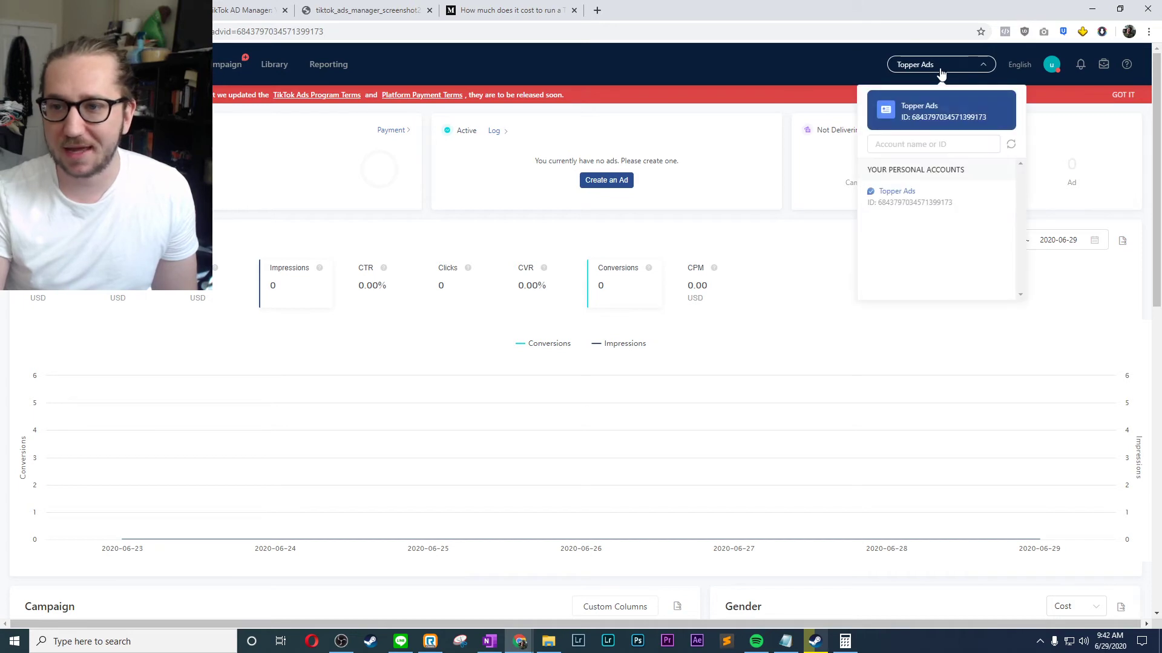
{"action": "left_click", "coordinate": [1081, 66]}
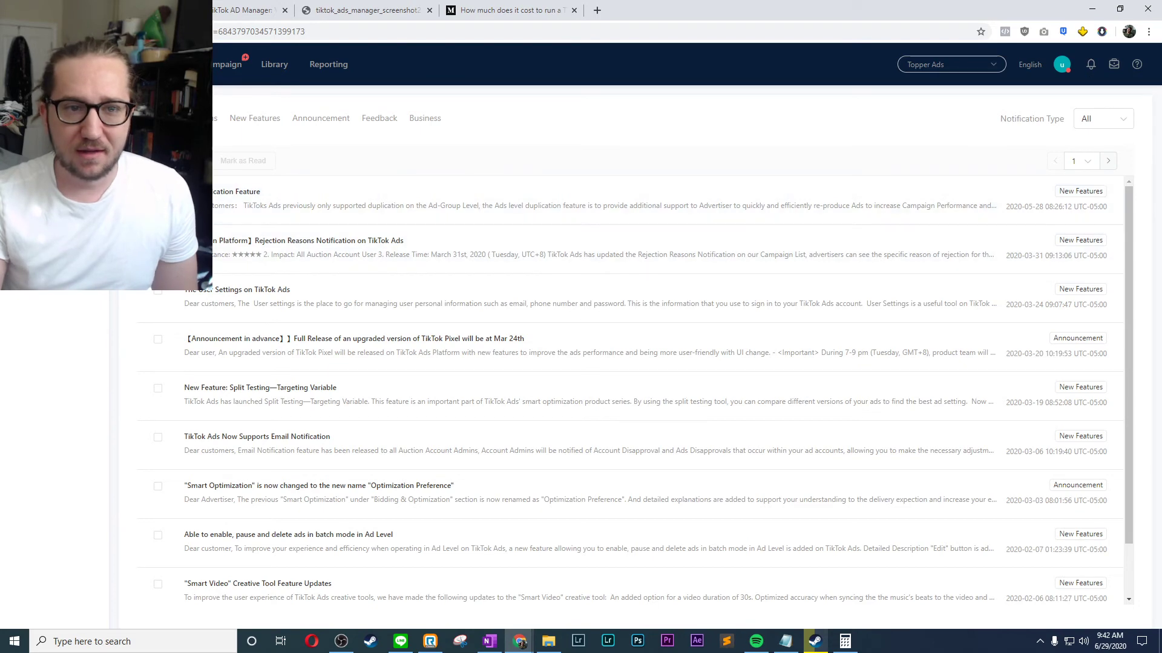
{"action": "scroll", "coordinate": [279, 224], "scroll_direction": "down", "scroll_amount": 1}
{"action": "scroll", "coordinate": [312, 309], "scroll_direction": "up", "scroll_amount": 1}
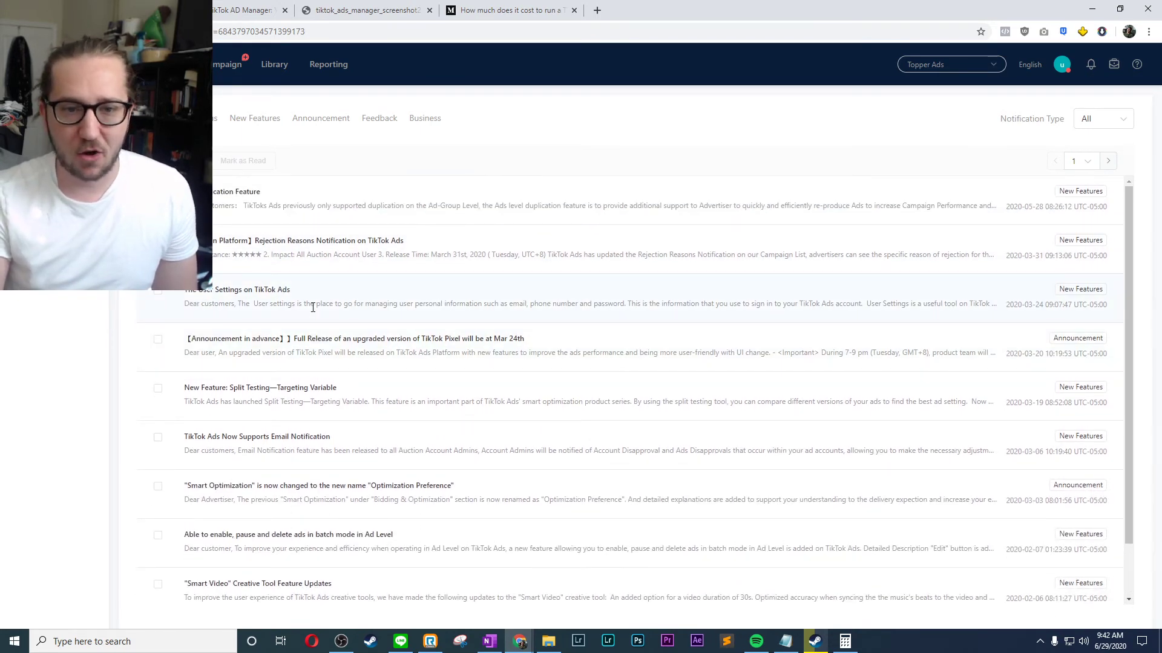
{"action": "scroll", "coordinate": [313, 307], "scroll_direction": "down", "scroll_amount": 1}
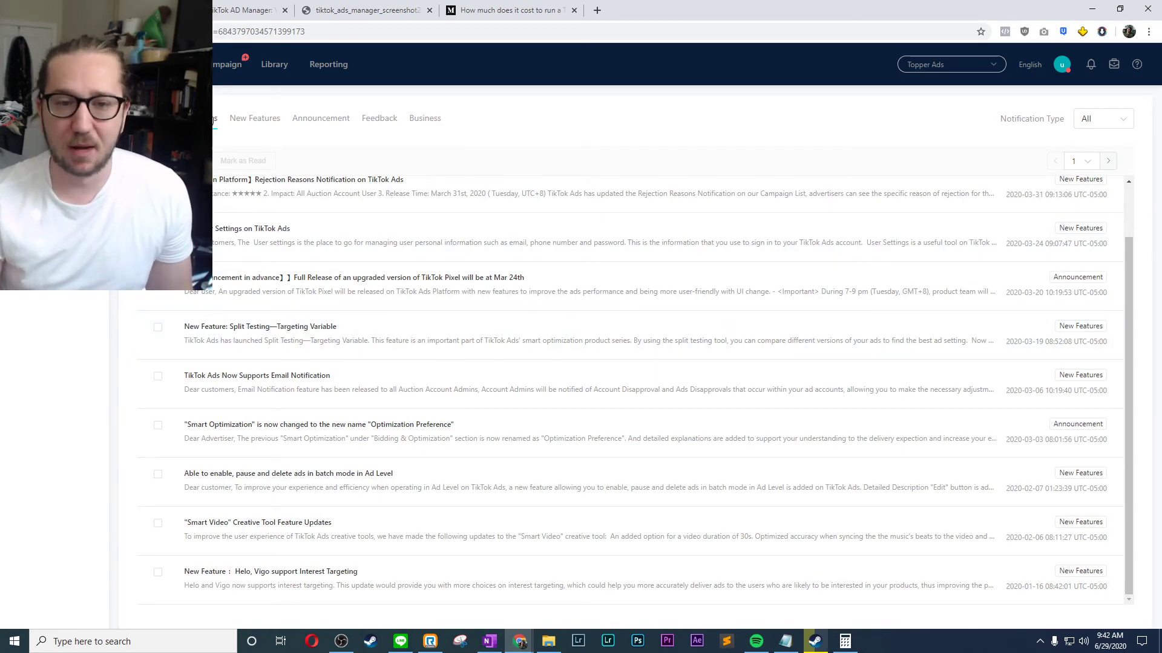
Browse the New Features, Announcement, Feedback and Business notification categories.
{"action": "left_click", "coordinate": [320, 121]}
{"action": "left_click", "coordinate": [272, 121]}
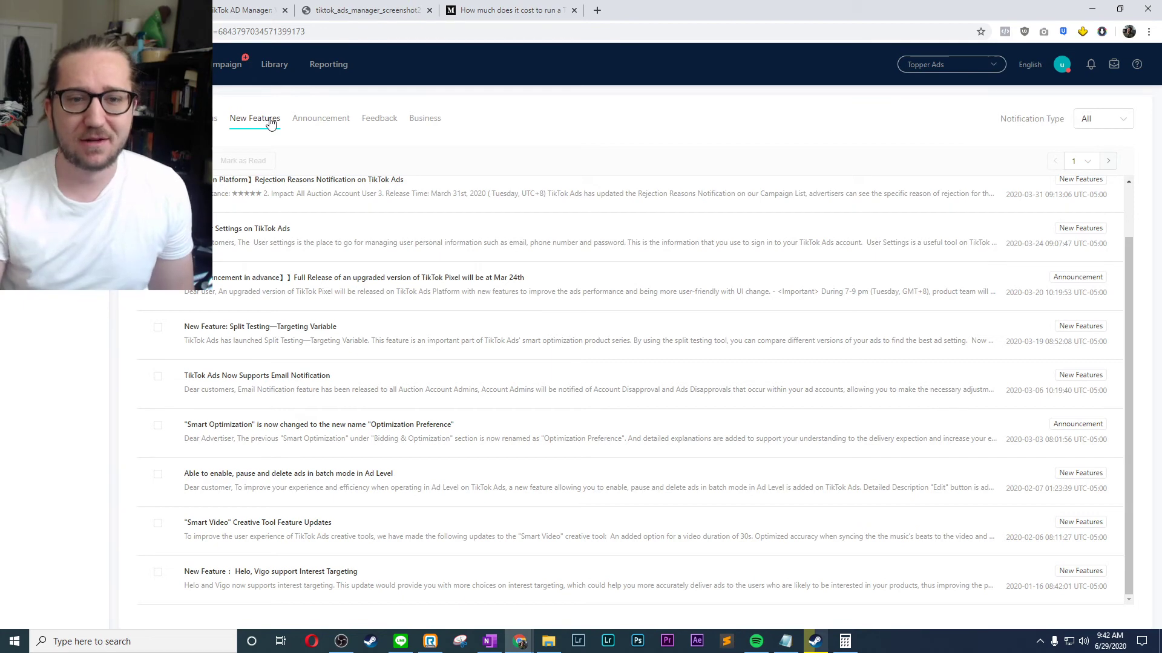
{"action": "left_click", "coordinate": [269, 122]}
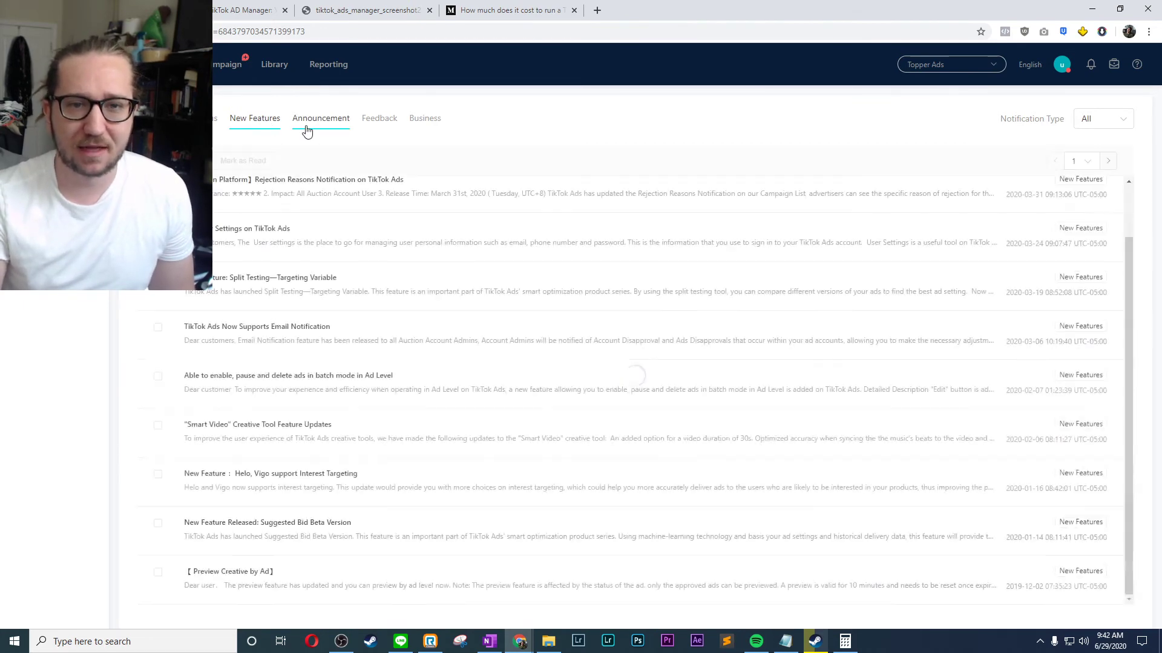
{"action": "scroll", "coordinate": [544, 314], "scroll_direction": "up", "scroll_amount": 1}
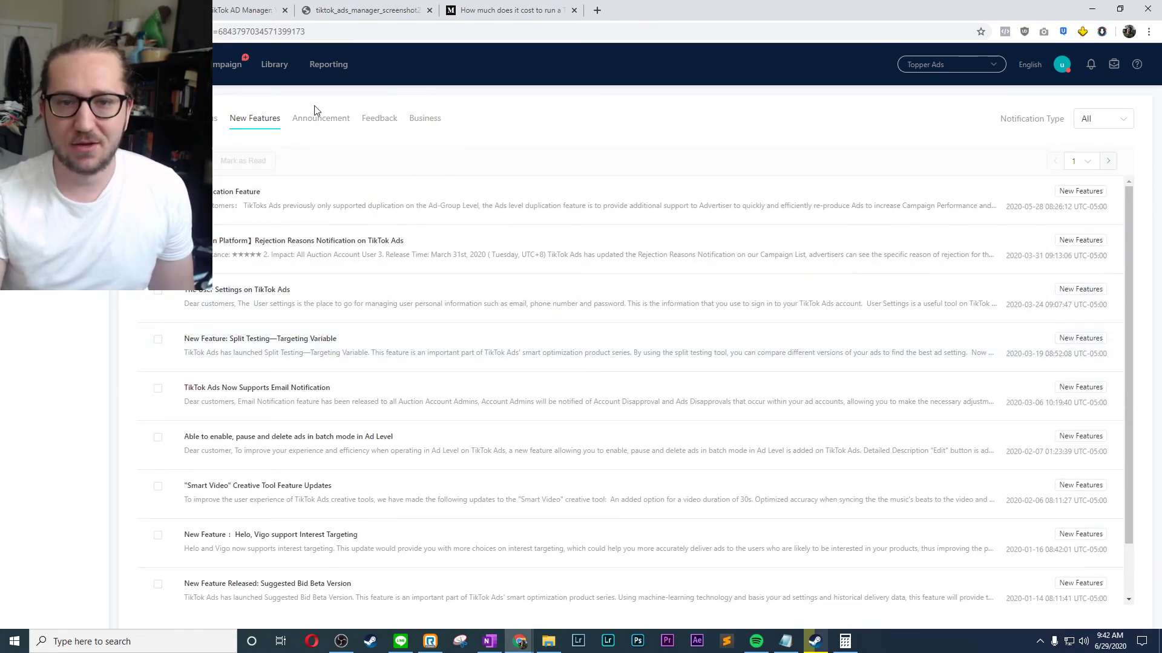
{"action": "left_click", "coordinate": [309, 122]}
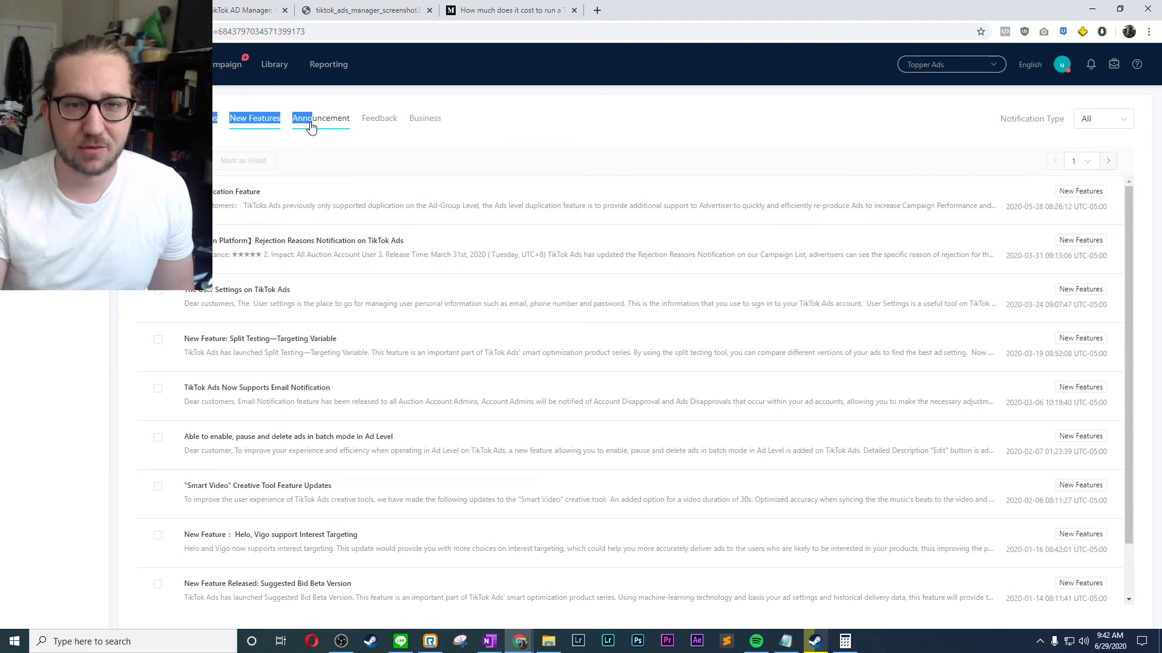
{"action": "left_click", "coordinate": [380, 123]}
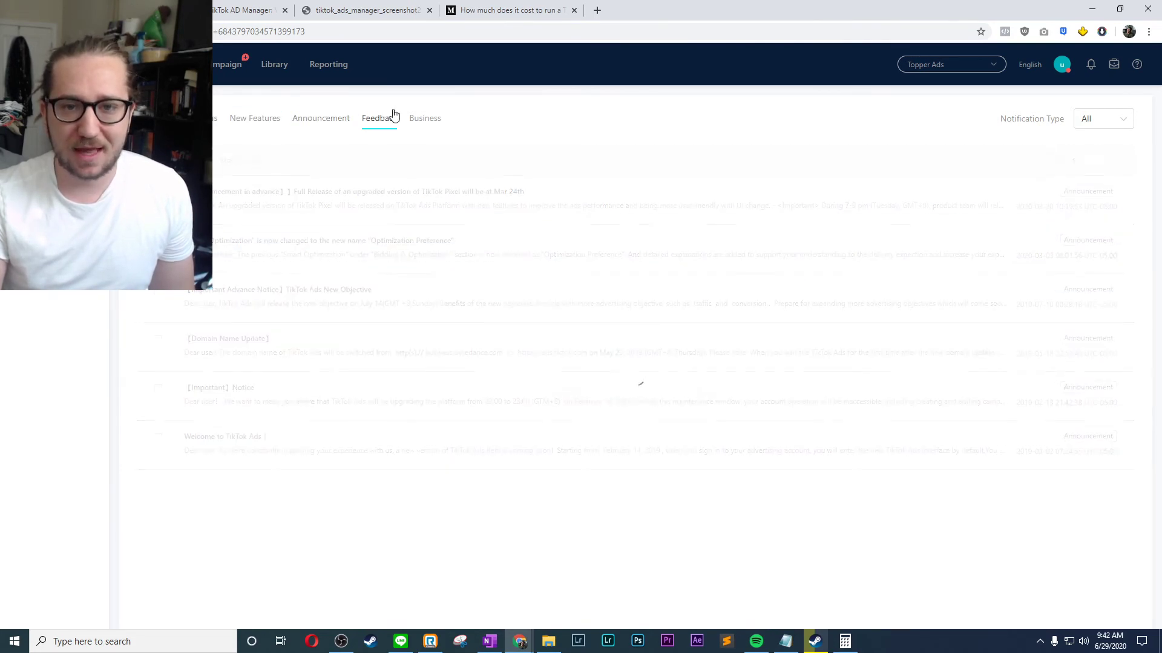
{"action": "left_click", "coordinate": [423, 131]}
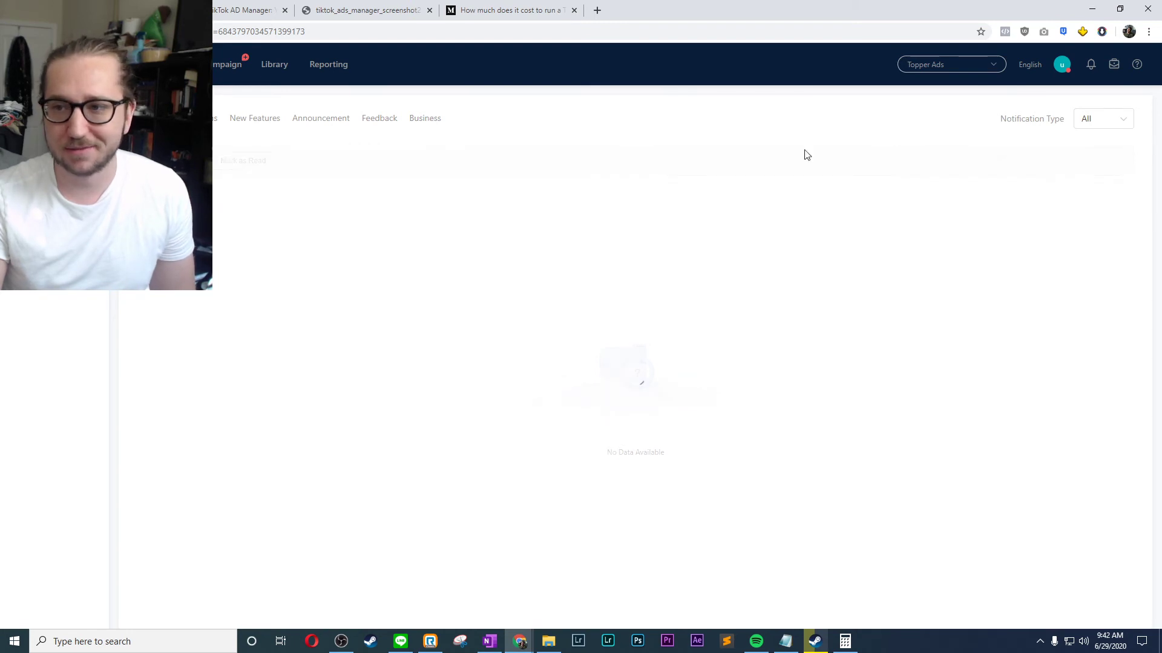
Open Business Center, return to the ads manager, check its help options and go back to the dashboard.
{"action": "left_click", "coordinate": [1113, 63]}
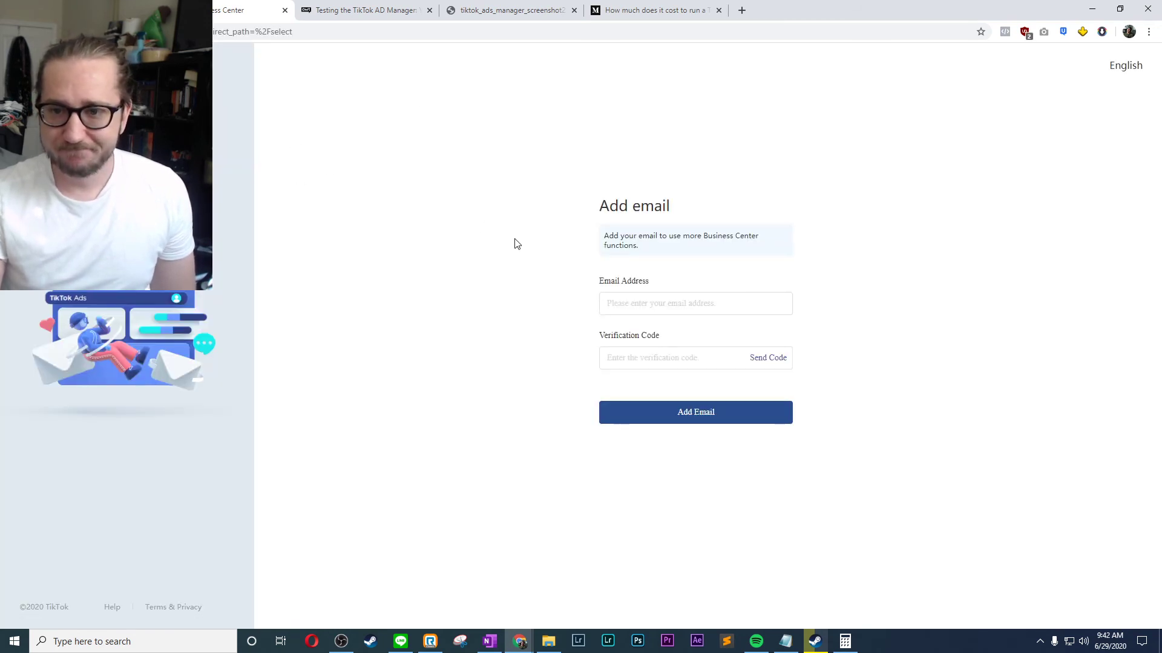
{"action": "left_click", "coordinate": [356, 5]}
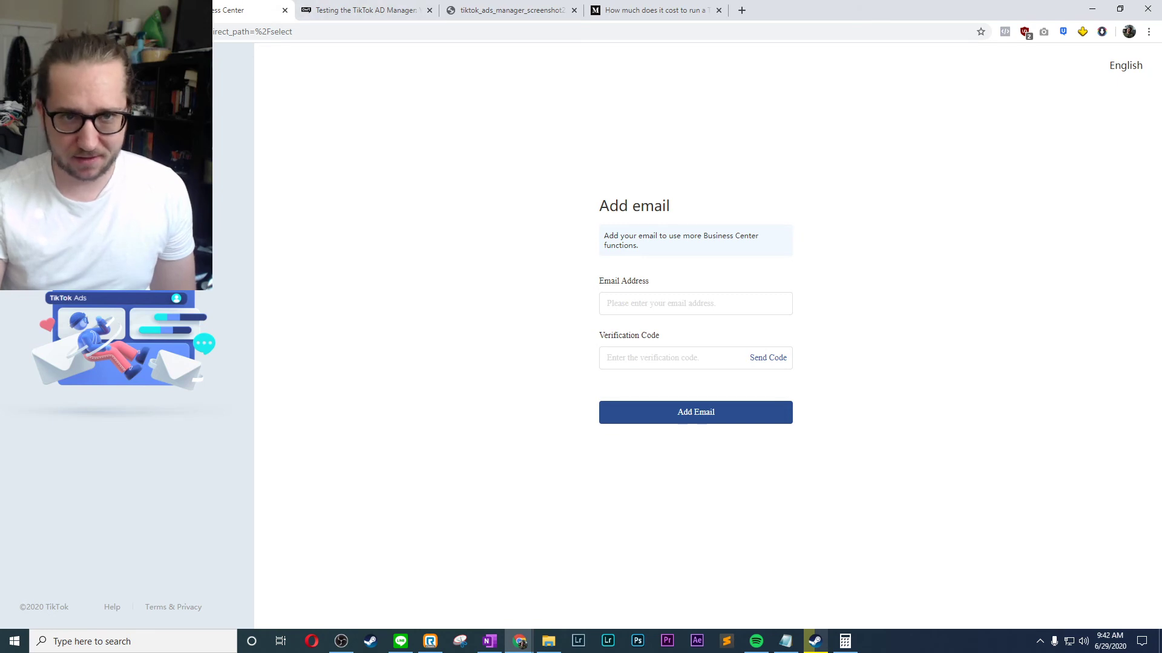
{"action": "mouse_move", "coordinate": [1139, 66]}
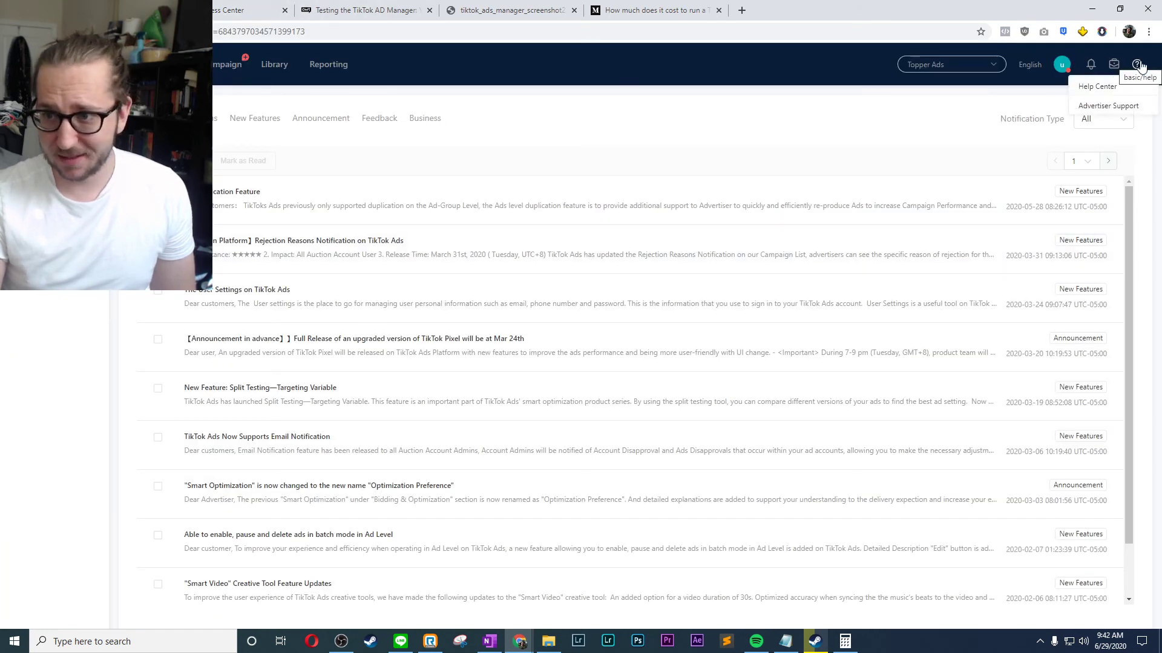
{"action": "left_click", "coordinate": [121, 64]}
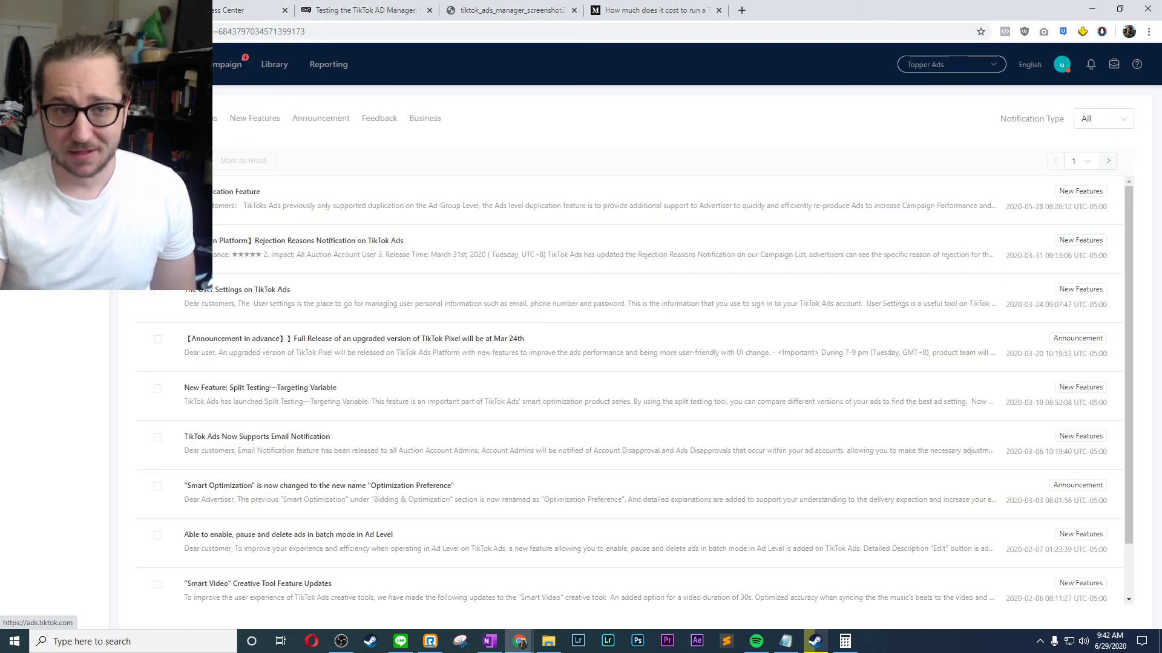